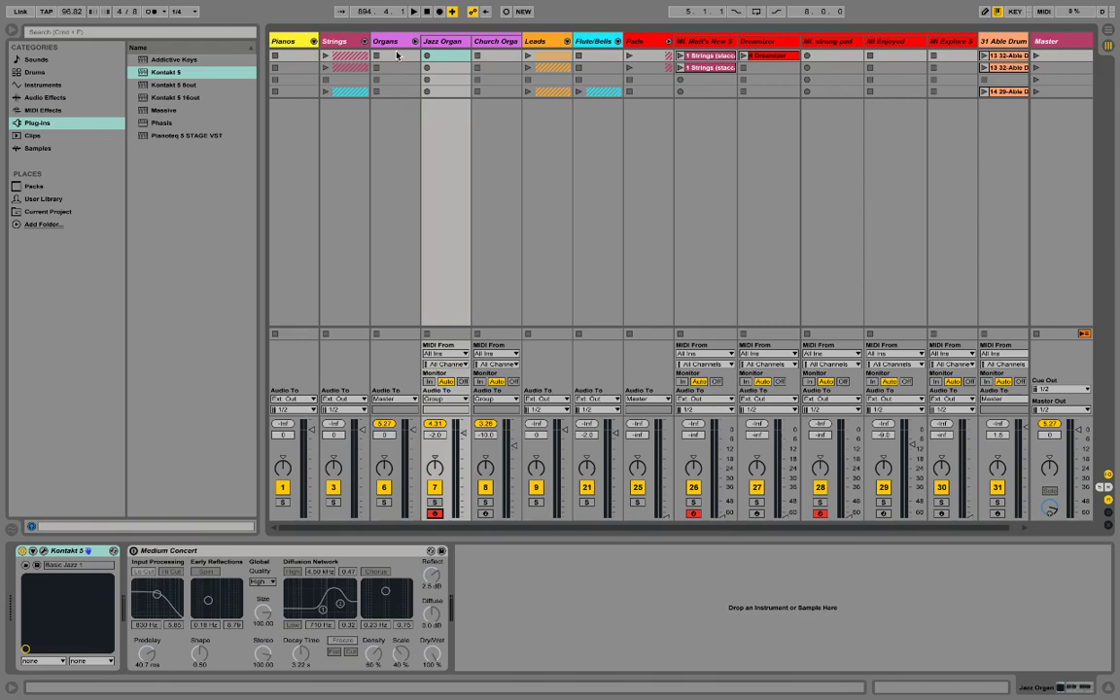
Select the Jazz Organ track in the Organs group and open its Kontakt 5 plug-in window
click(399, 41)
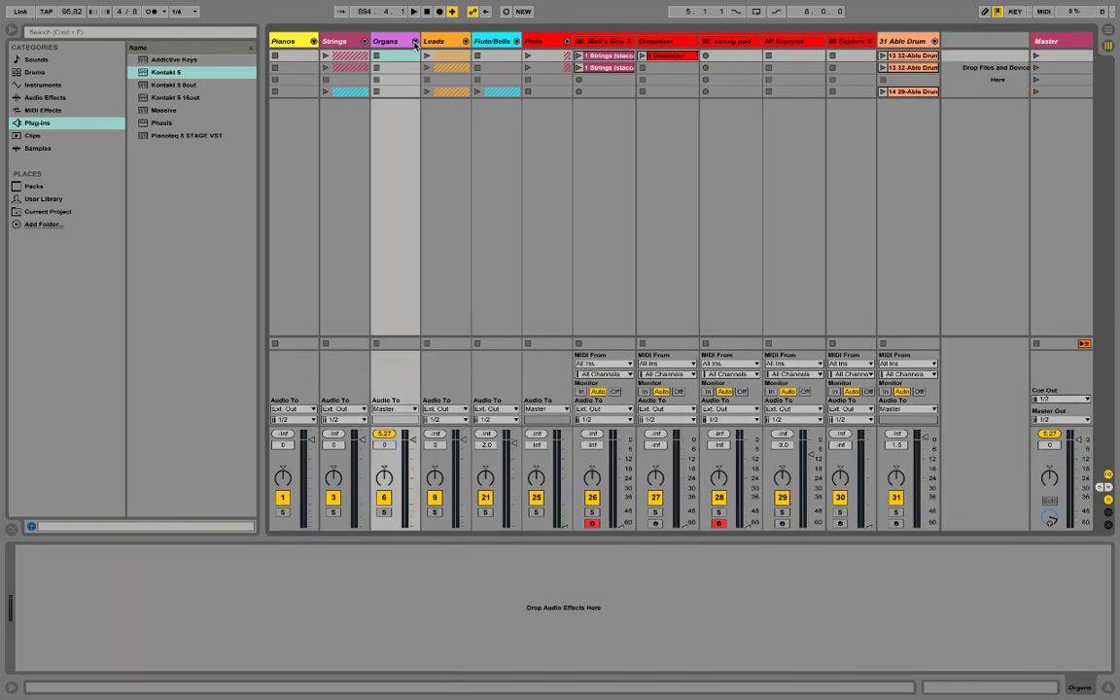
click(370, 40)
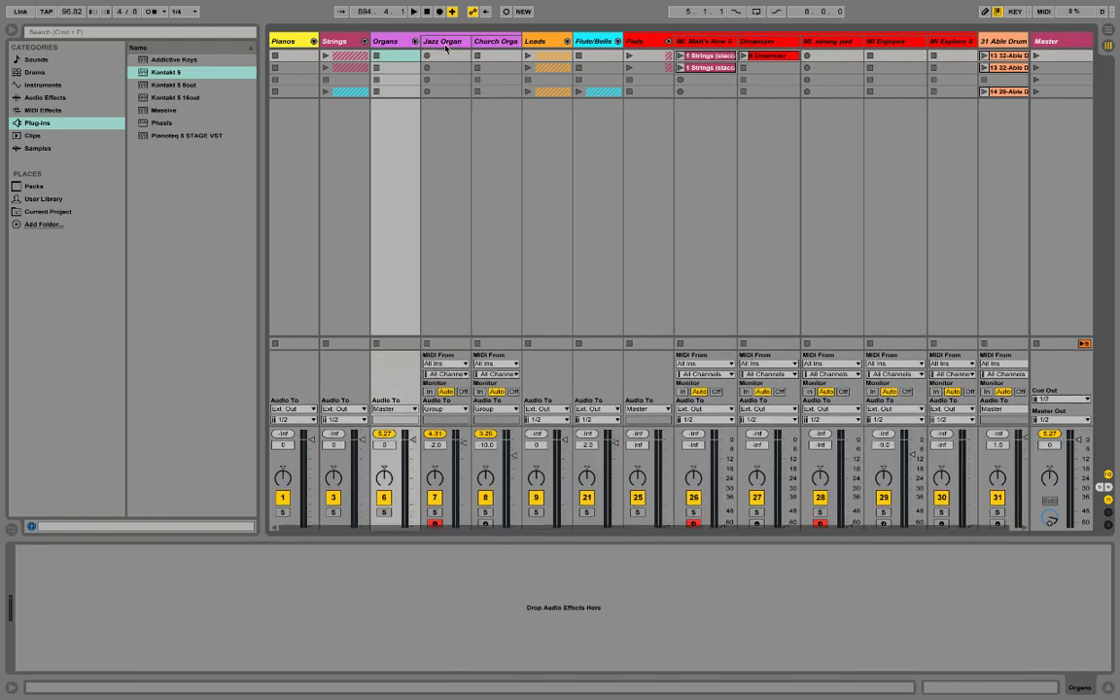
click(445, 45)
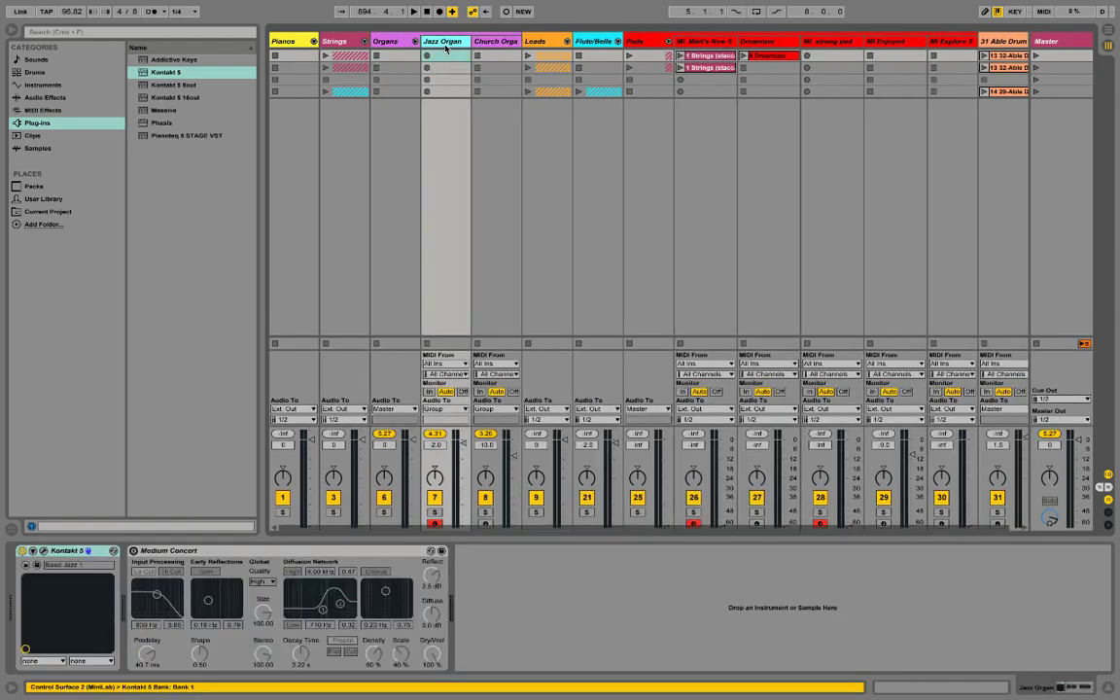
click(44, 551)
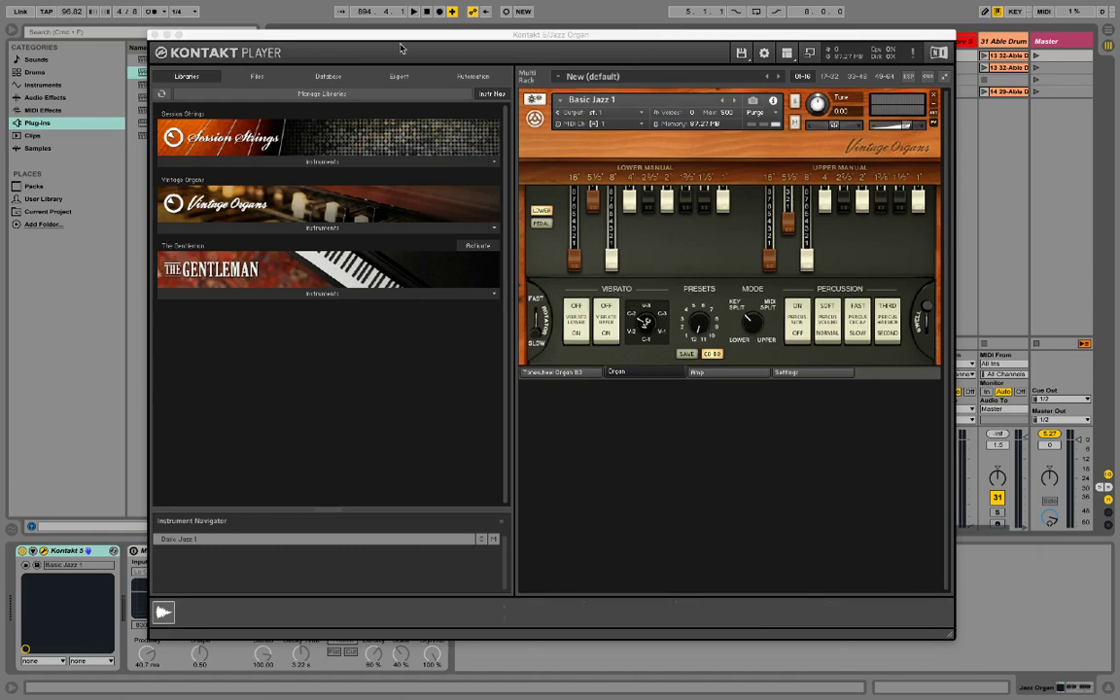
Move the Kontakt Player window down and left so the full organ panel fits on screen
mouse_move(362, 37)
mouse_down()
mouse_move(561, 130)
mouse_move(163, 59)
mouse_move(593, 88)
mouse_move(593, 128)
mouse_up()
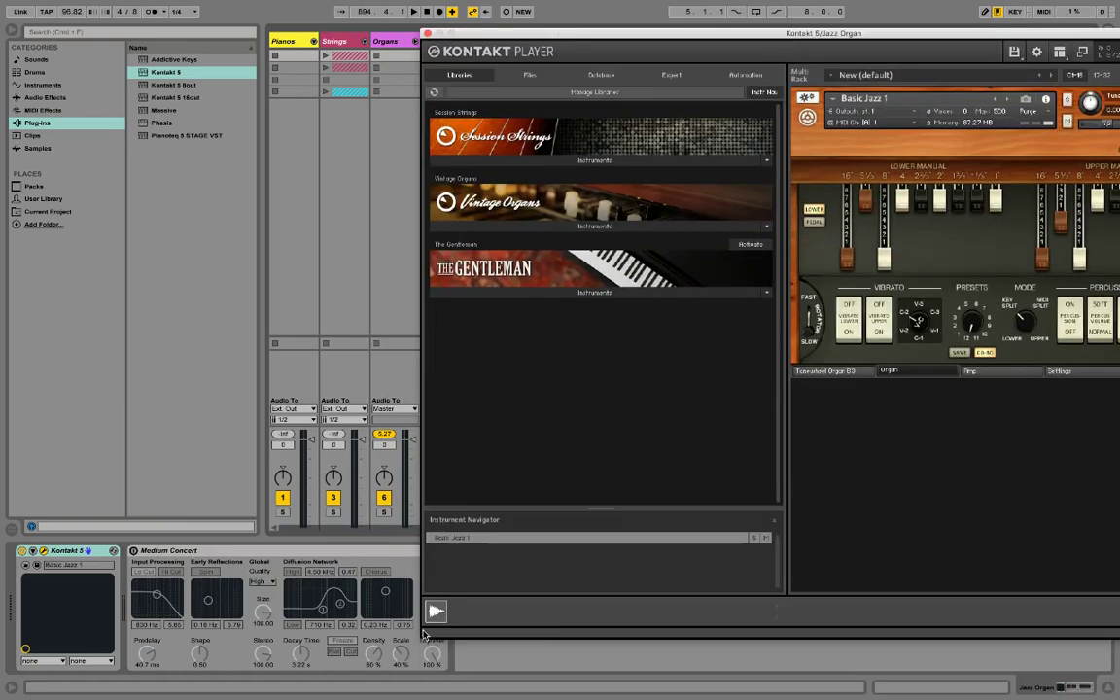
mouse_move(645, 36)
mouse_down()
mouse_move(268, 168)
mouse_move(296, 90)
mouse_up()
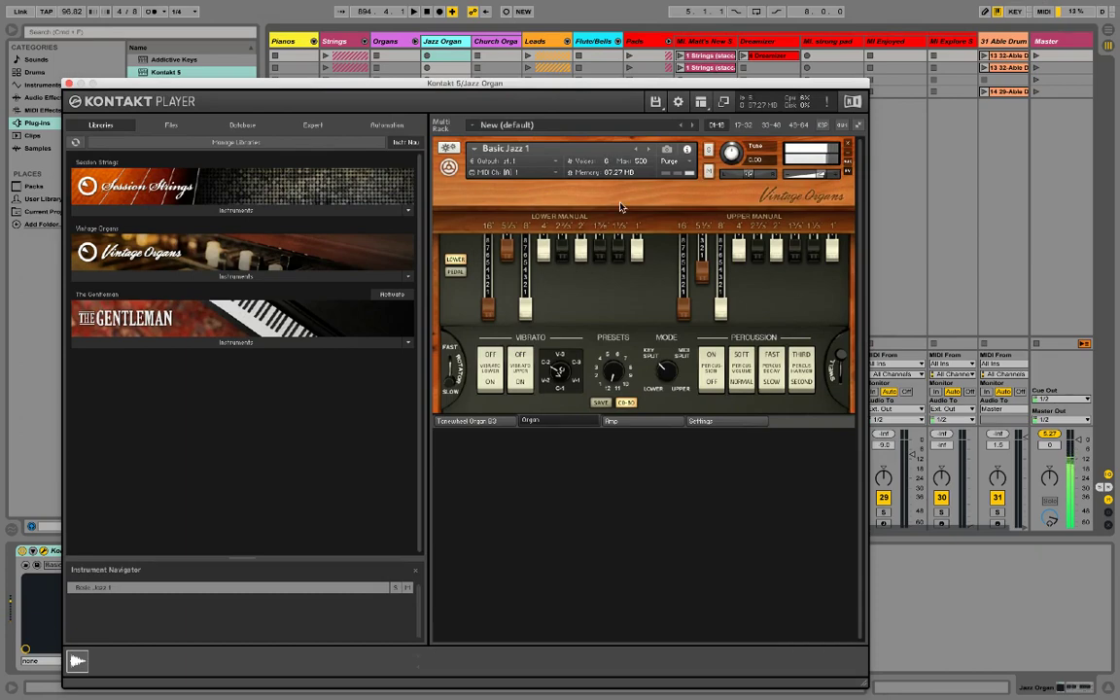
drag(720, 302, 724, 194)
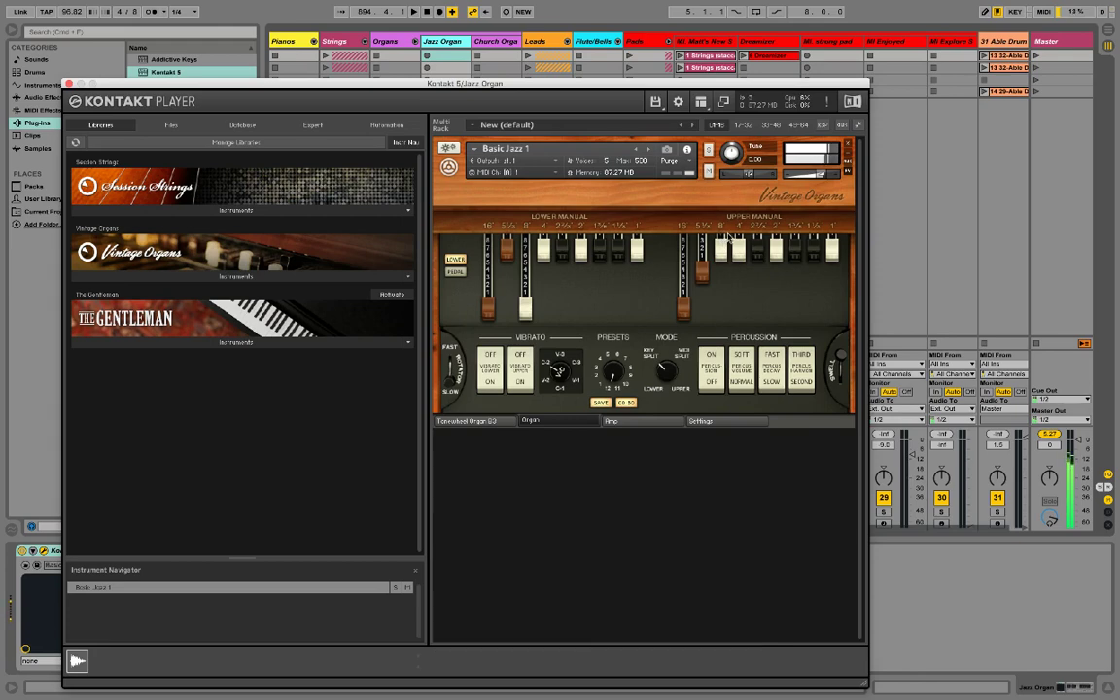
drag(720, 255, 721, 316)
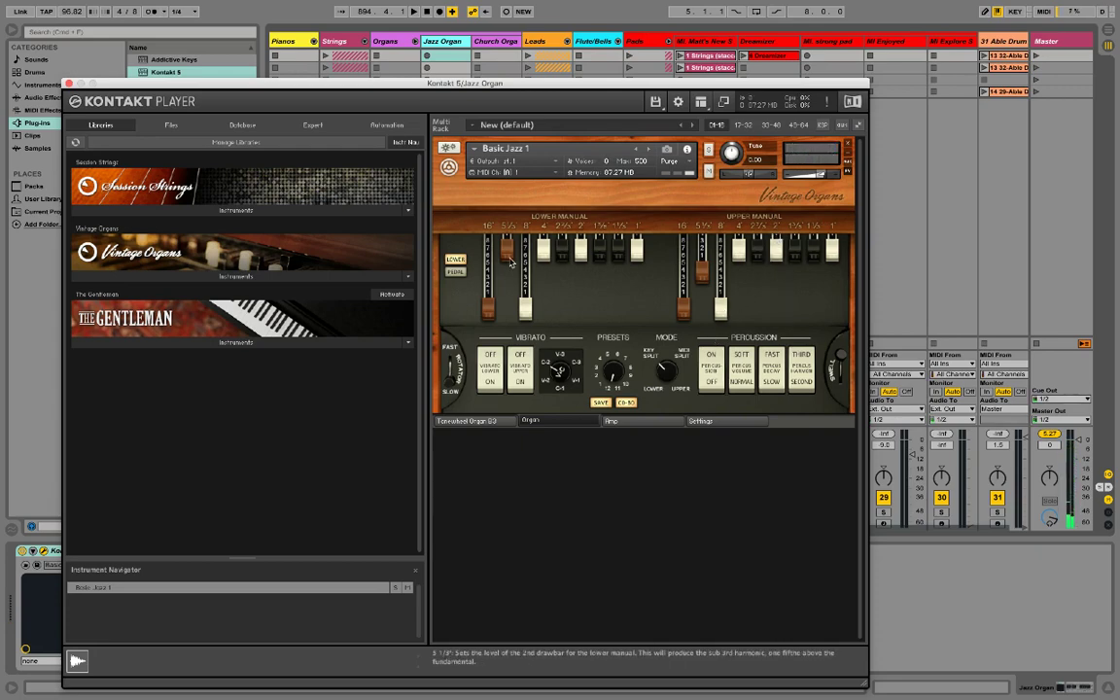
click(452, 366)
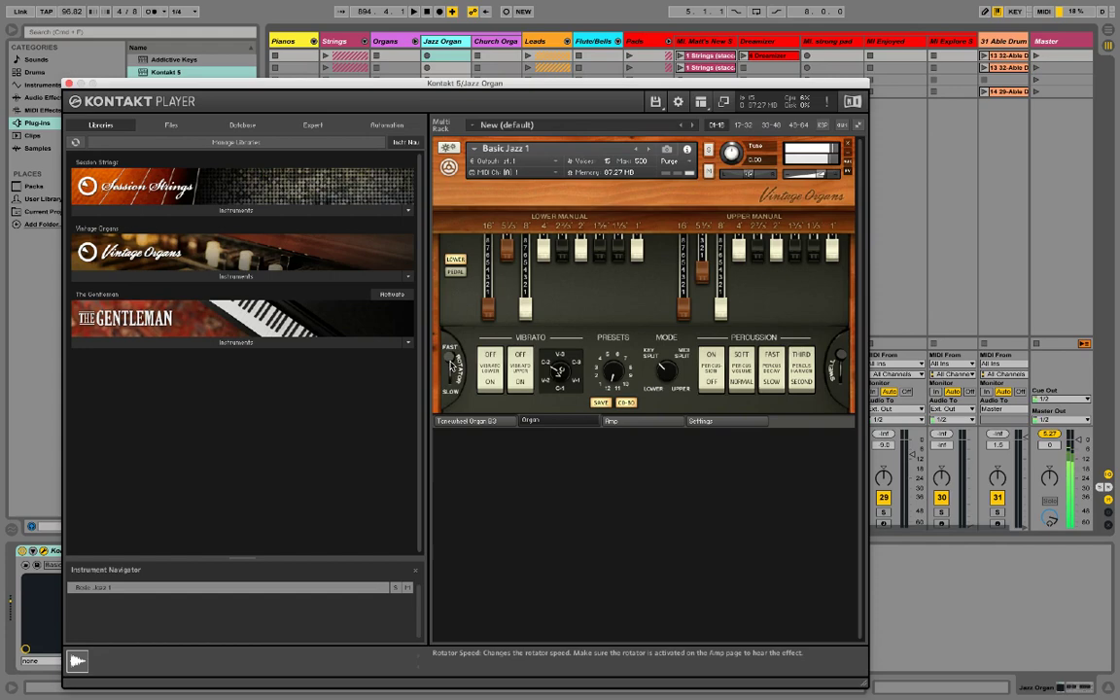
drag(450, 364, 453, 382)
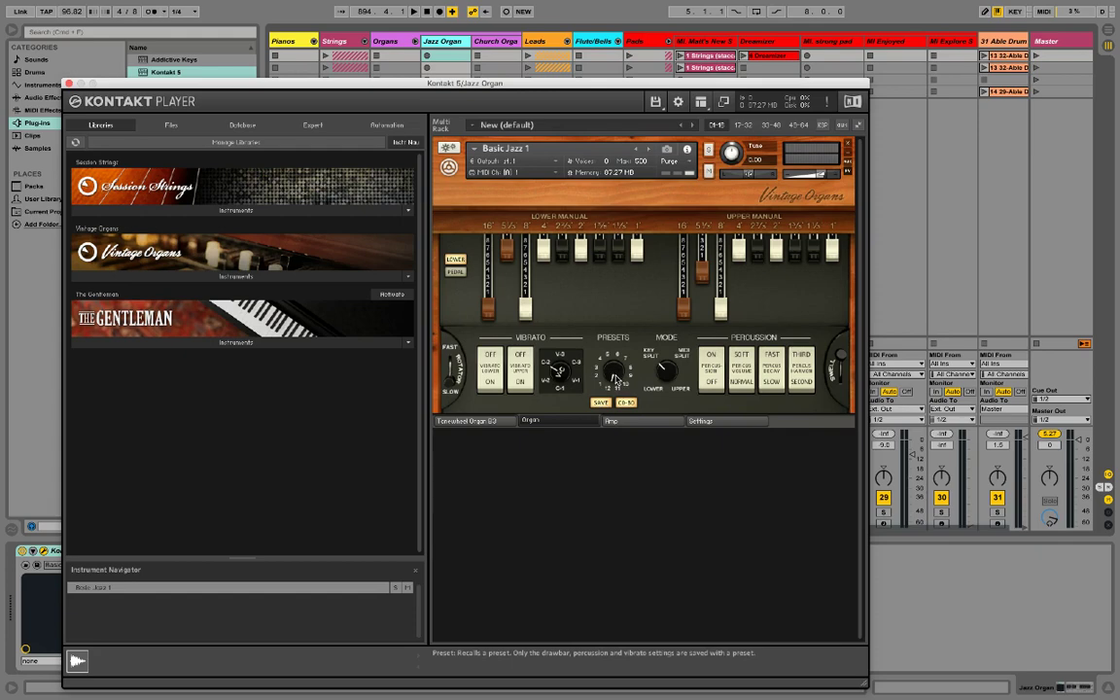
Recall a different organ preset, then push the upper 8' drawbar in and pull it fully out
drag(614, 378, 620, 389)
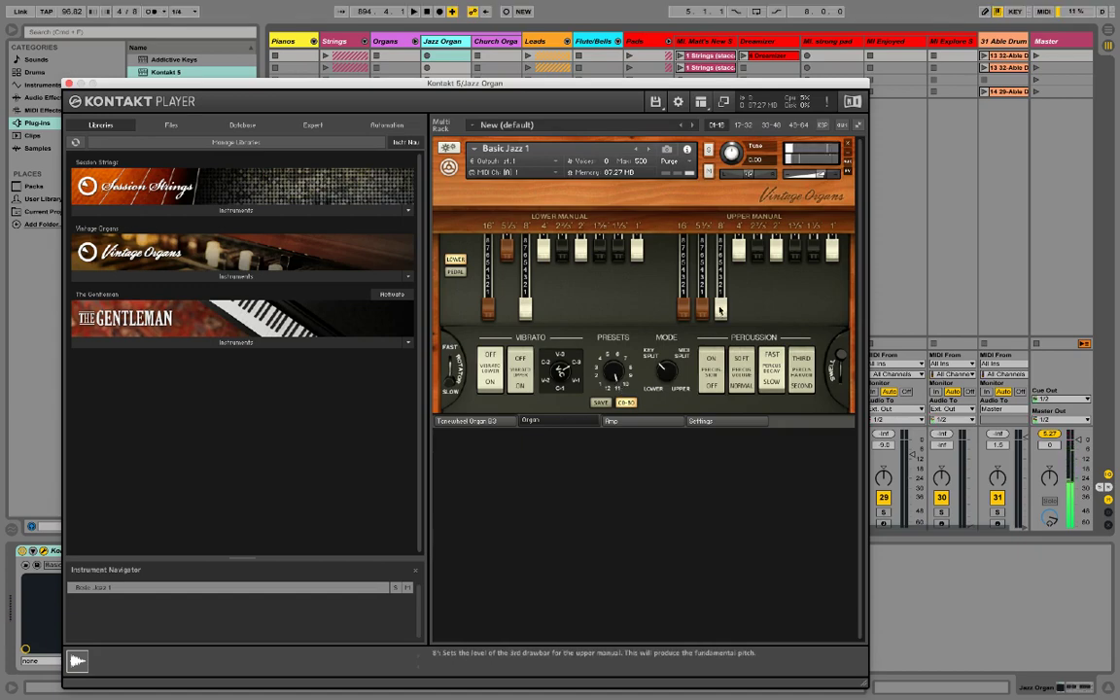
drag(720, 309, 721, 234)
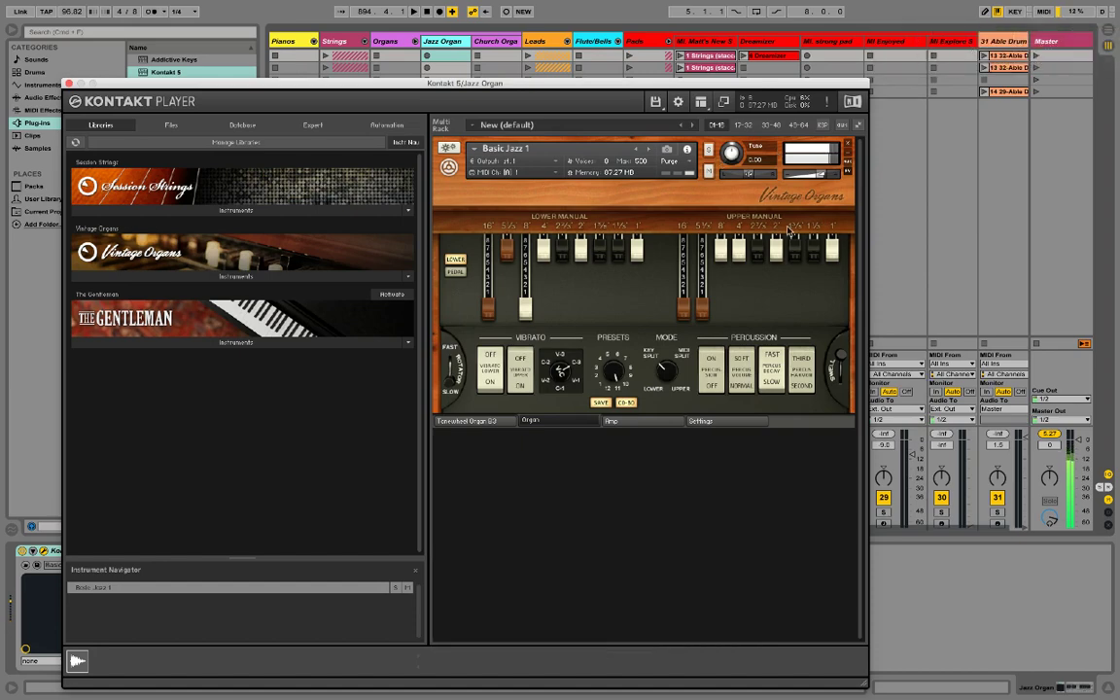
drag(721, 251, 724, 321)
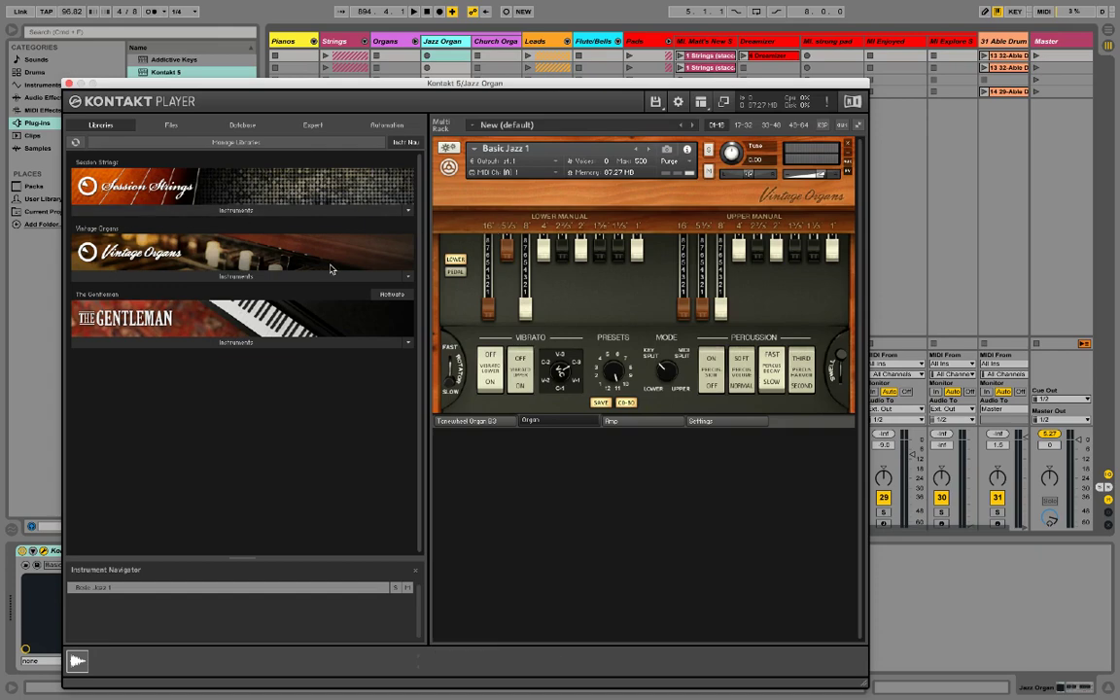
Expand the Vintage Organs Instruments list, Basic Jazz 1 through The Worm, in the Libraries browser
click(408, 281)
click(380, 280)
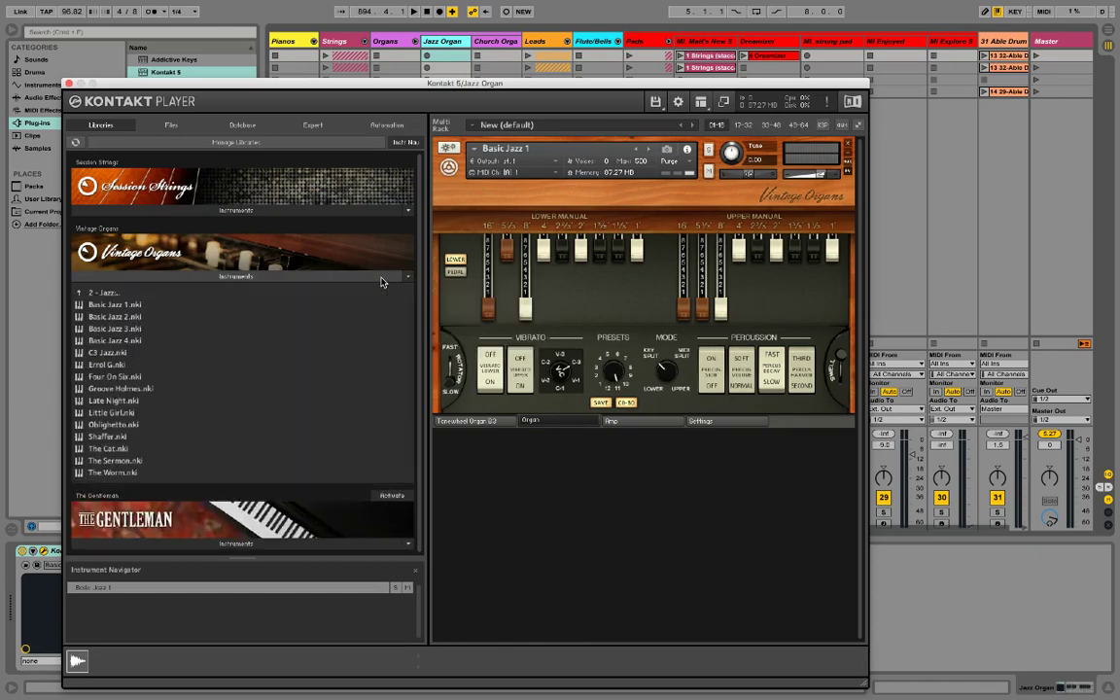
click(379, 280)
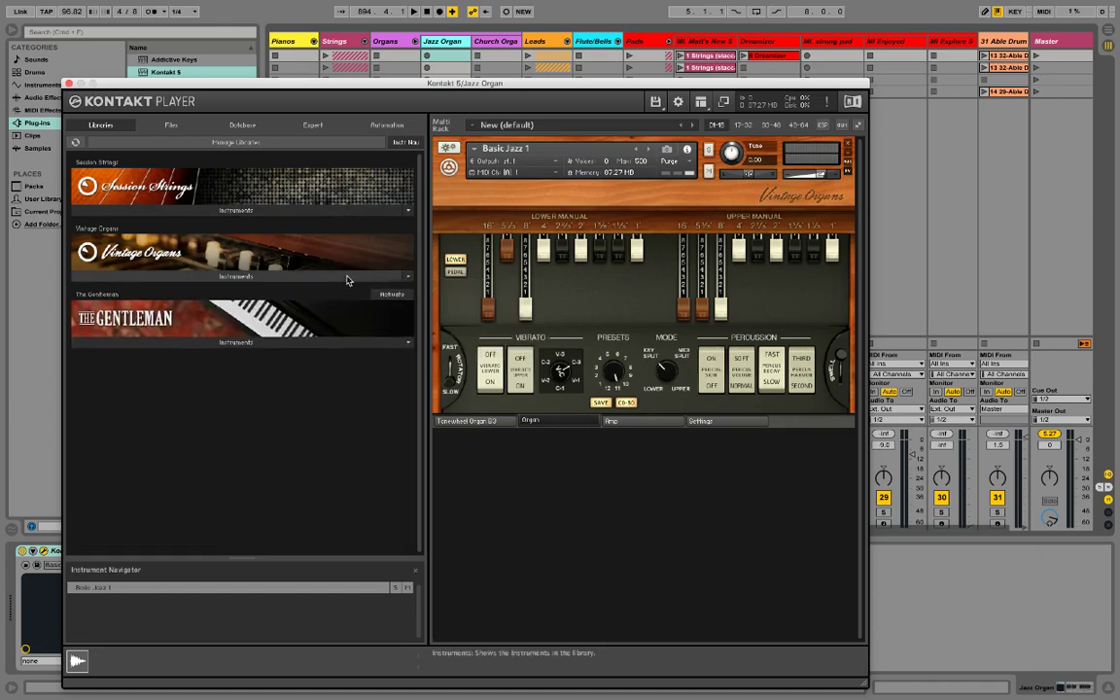
click(347, 280)
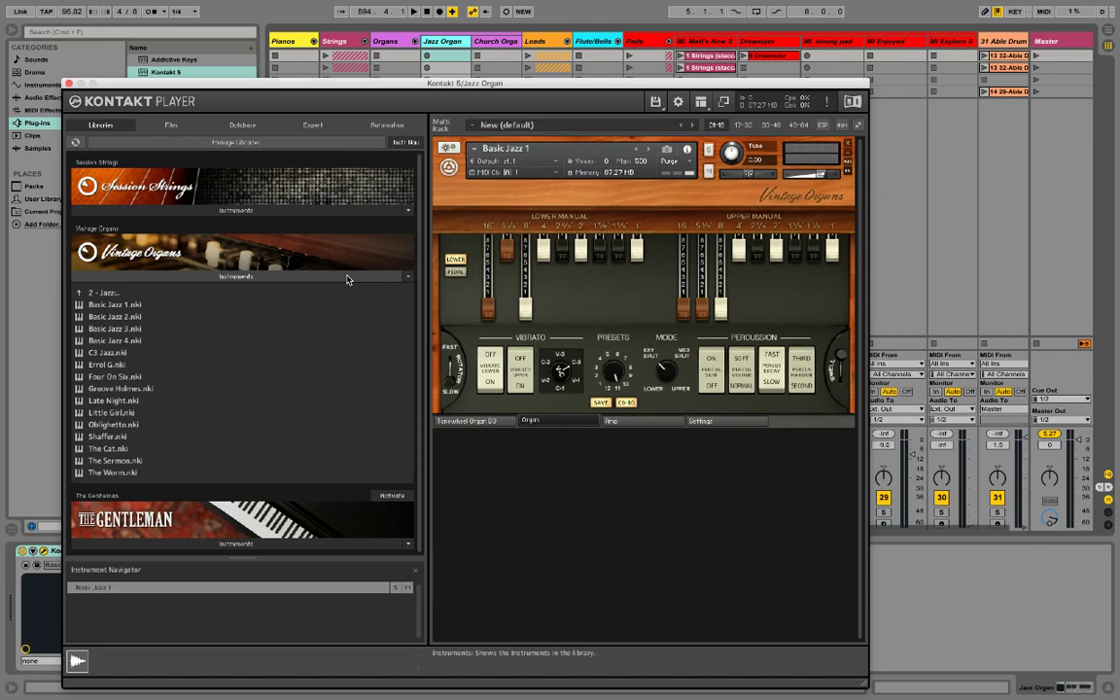